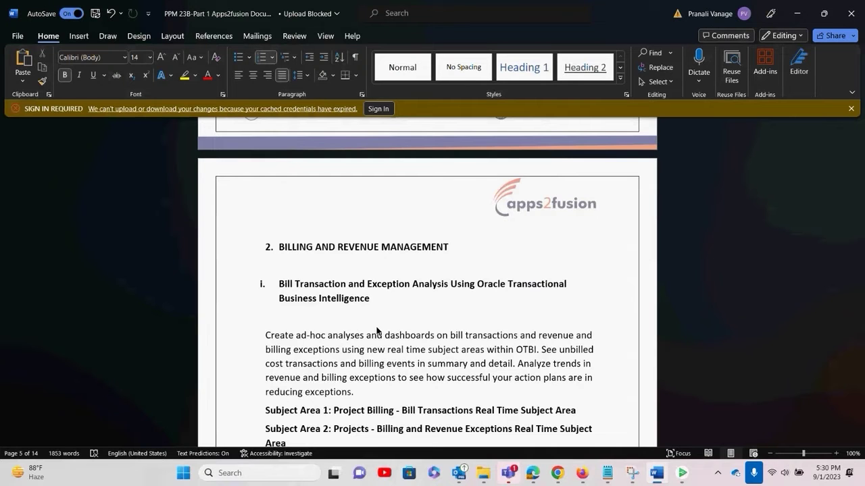
# Step: Highlight the two Subject Area lines in the Word training document, then clear the selection
pyautogui.scroll(-5, 376, 331)
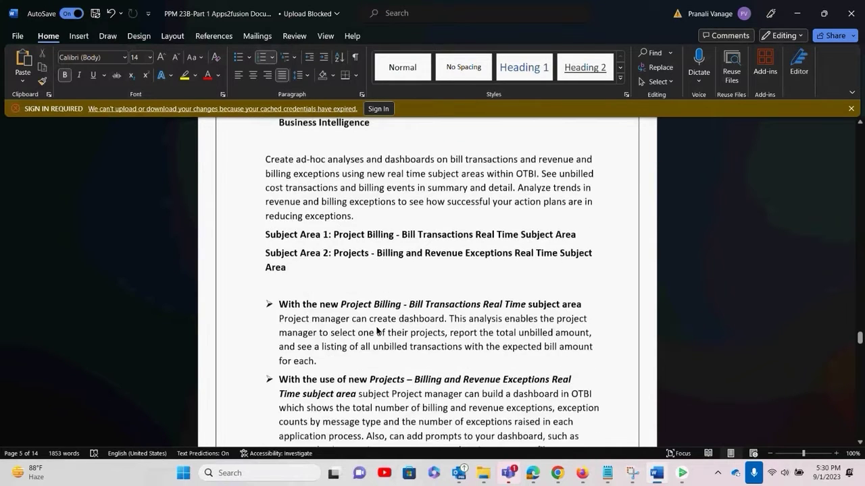
pyautogui.scroll(3, 376, 331)
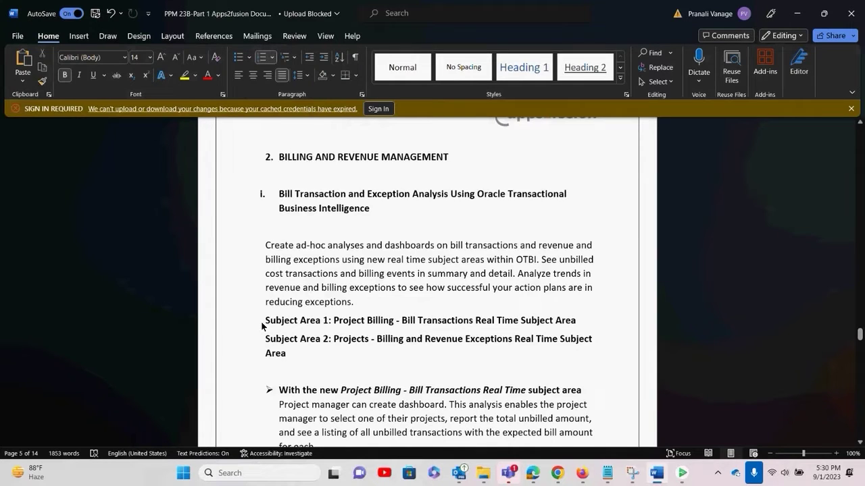
pyautogui.moveTo(262, 326); pyautogui.dragTo(322, 356)
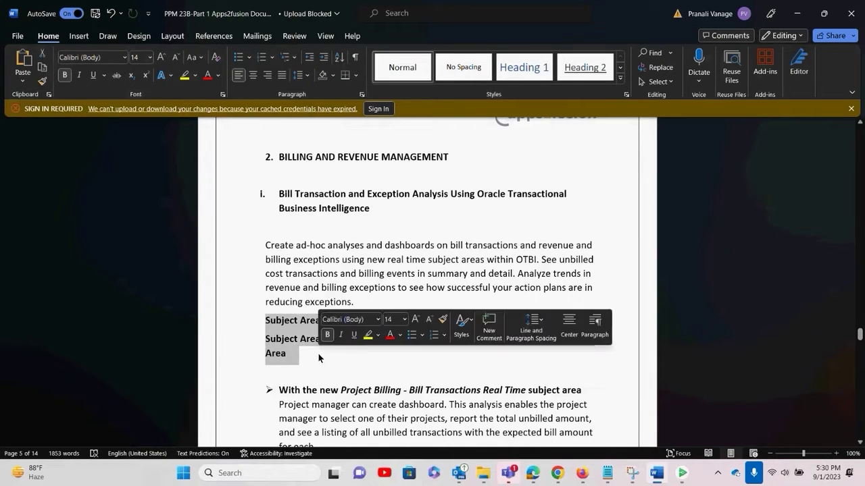
pyautogui.click(369, 369)
# Step: Read to the end of the Billing and Revenue Exceptions section, then return to the Oracle Fusion browser
pyautogui.scroll(-3, 370, 369)
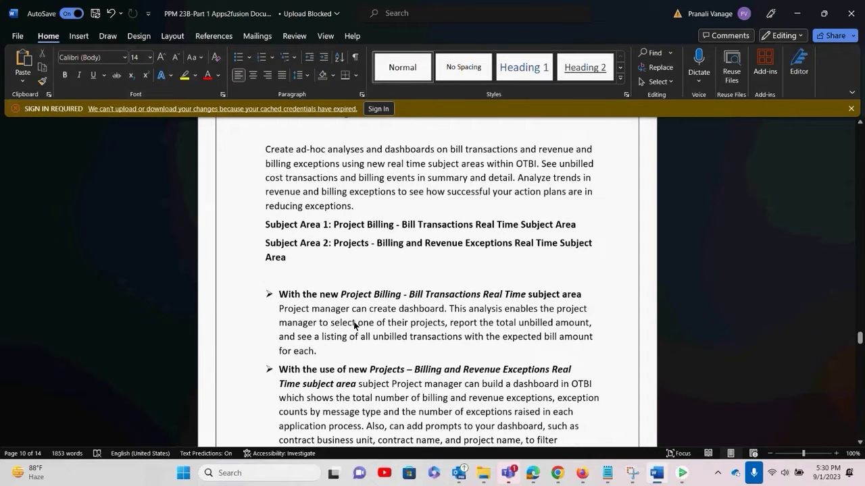
pyautogui.scroll(-1, 354, 325)
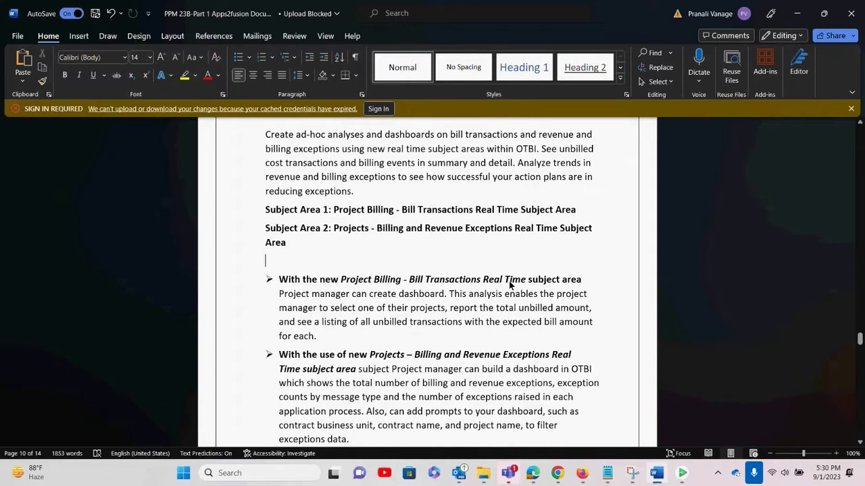
pyautogui.scroll(-2, 509, 284)
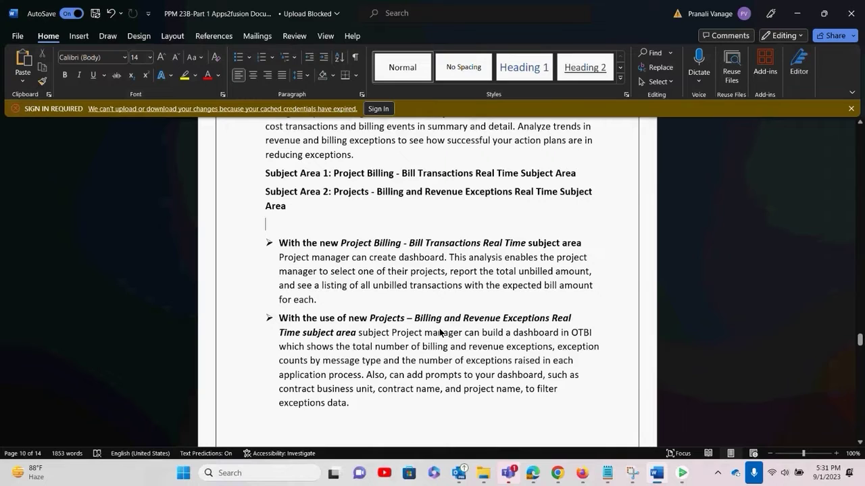
pyautogui.scroll(-1, 440, 333)
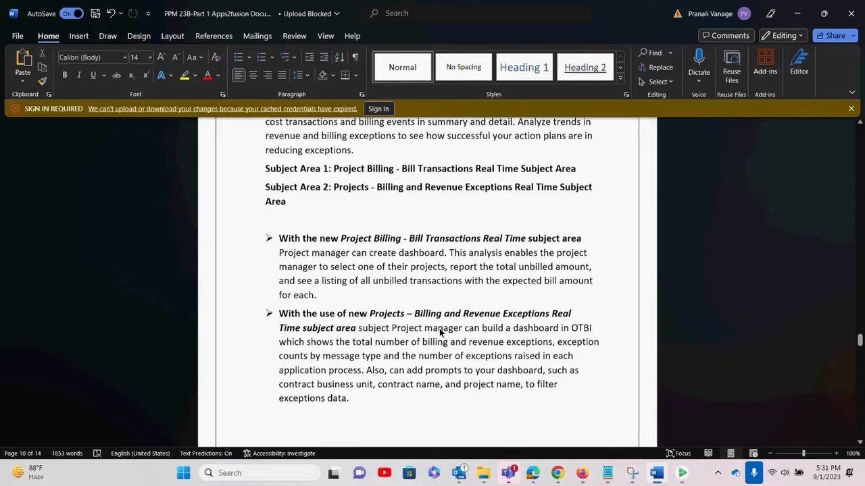
pyautogui.scroll(-1, 440, 332)
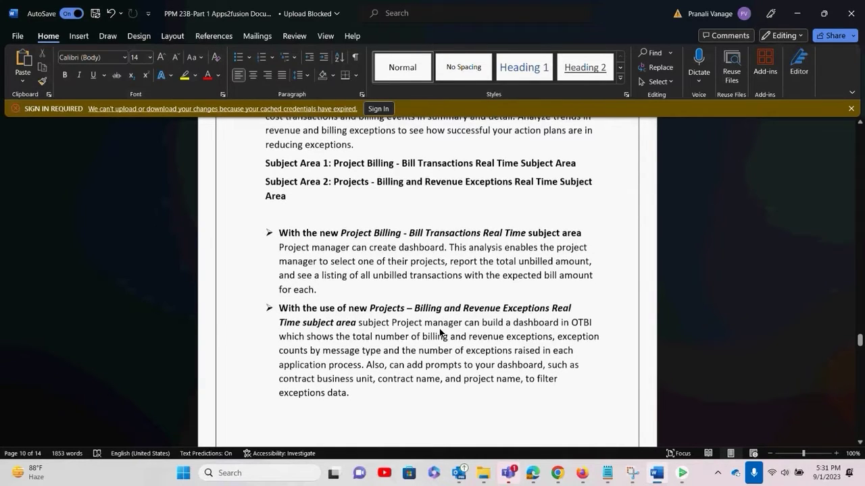
pyautogui.scroll(-1, 399, 341)
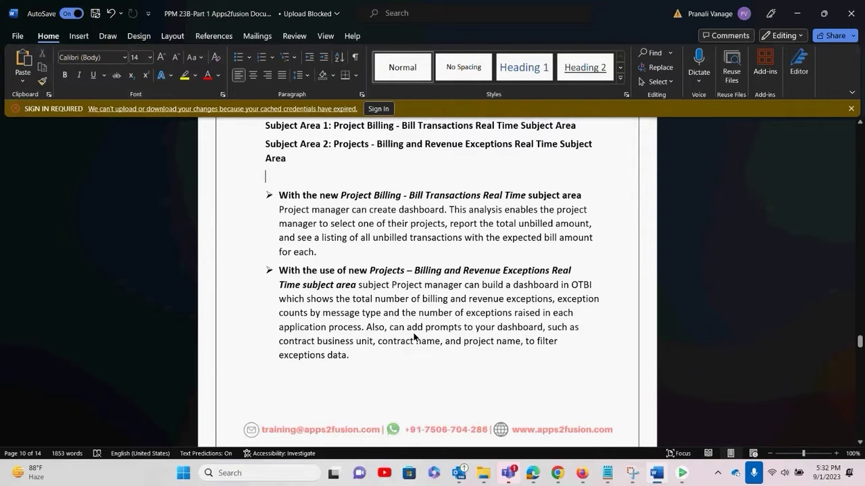
pyautogui.scroll(-2, 413, 336)
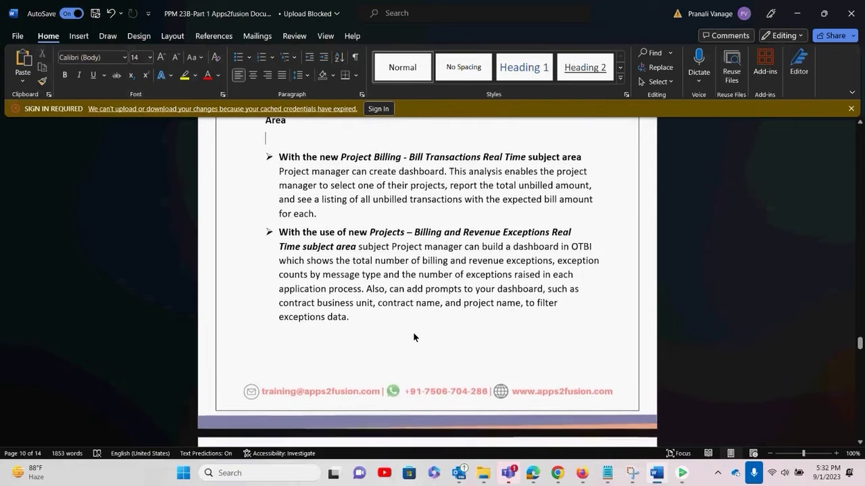
pyautogui.scroll(1, 413, 336)
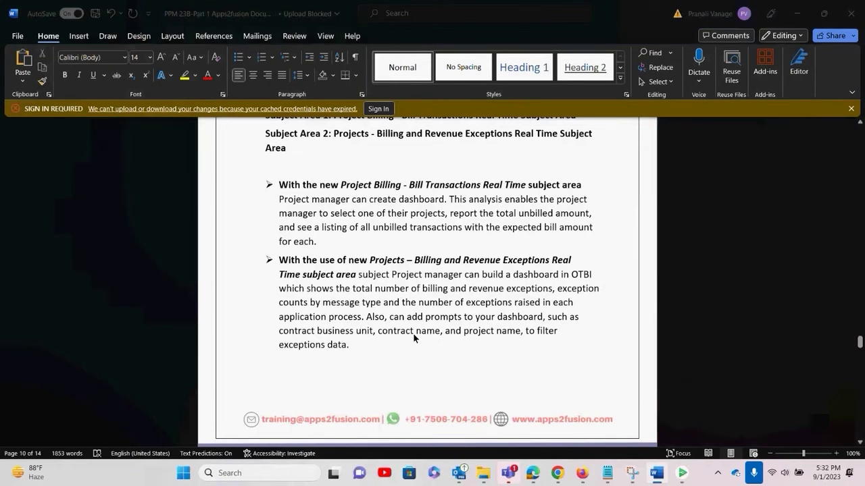
pyautogui.hotkey('alt', 'Tab')
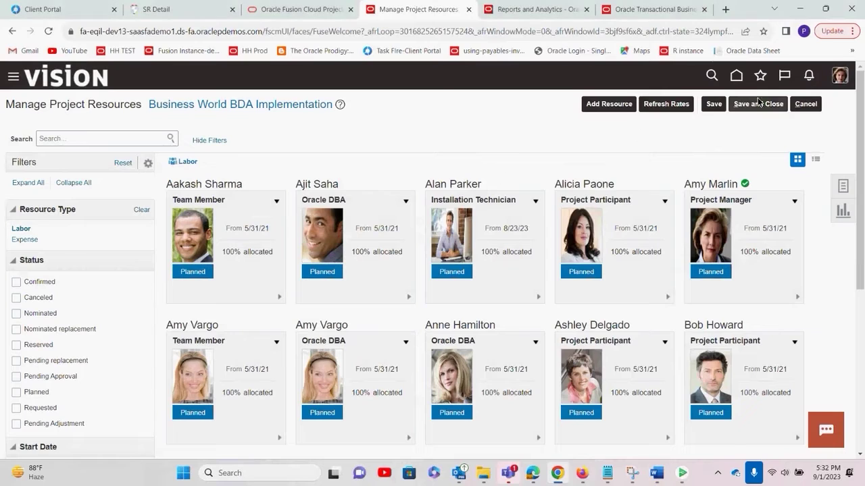
# Step: Cancel Manage Project Resources and go to Tools > Reports and Analytics from the Navigator
pyautogui.click(806, 103)
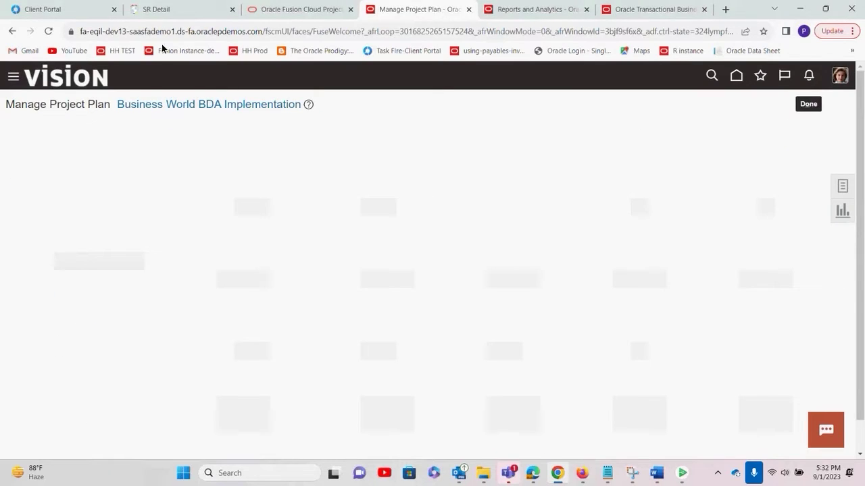
pyautogui.click(13, 77)
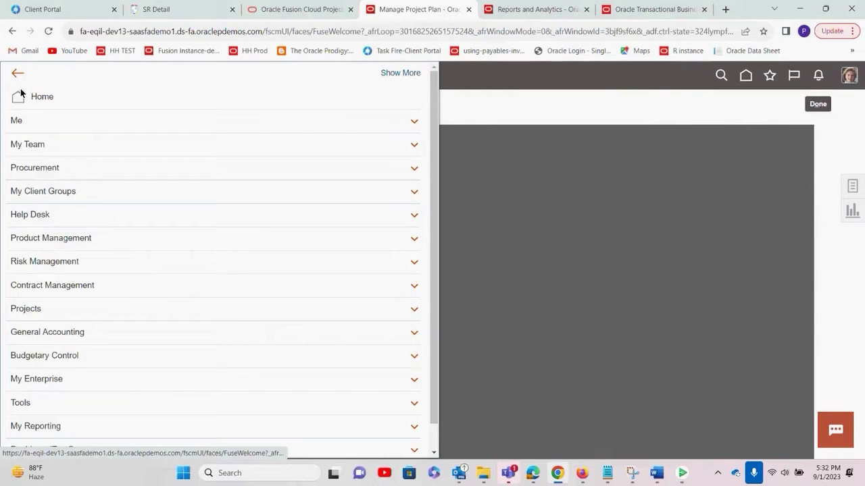
pyautogui.scroll(-1, 130, 414)
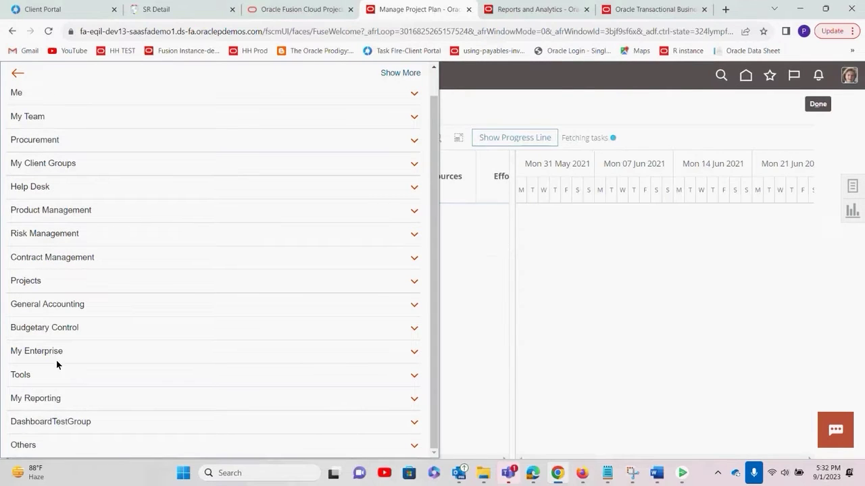
pyautogui.click(41, 373)
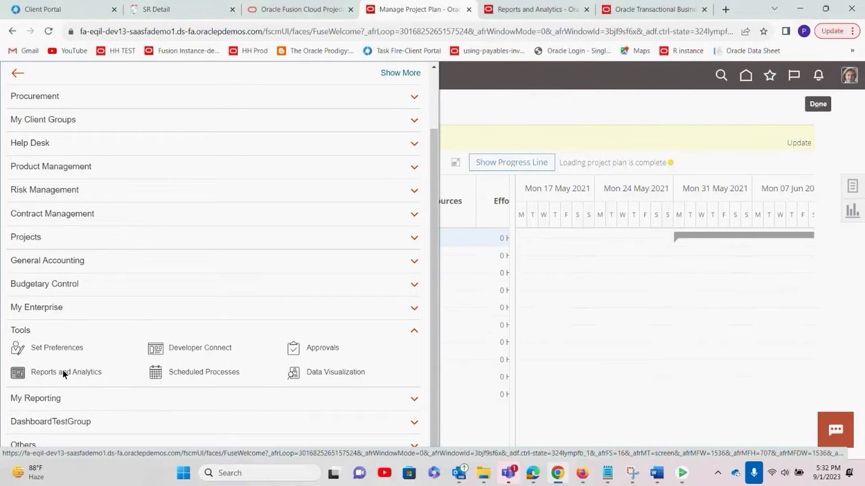
pyautogui.click(62, 369)
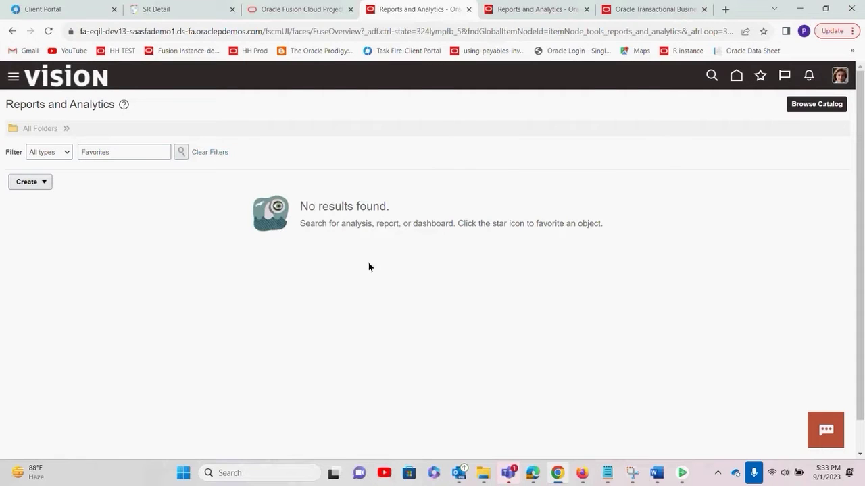
# Step: Open the OTBI catalog in a new tab and show its Create menu
pyautogui.click(806, 105)
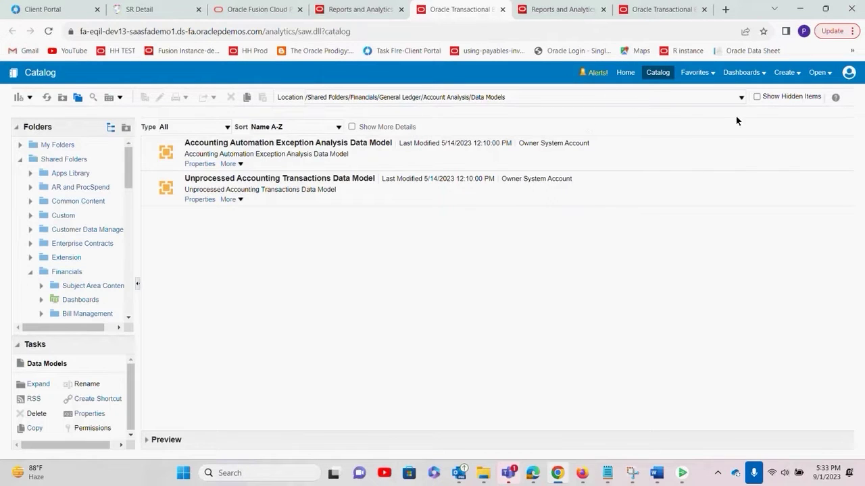
pyautogui.click(785, 73)
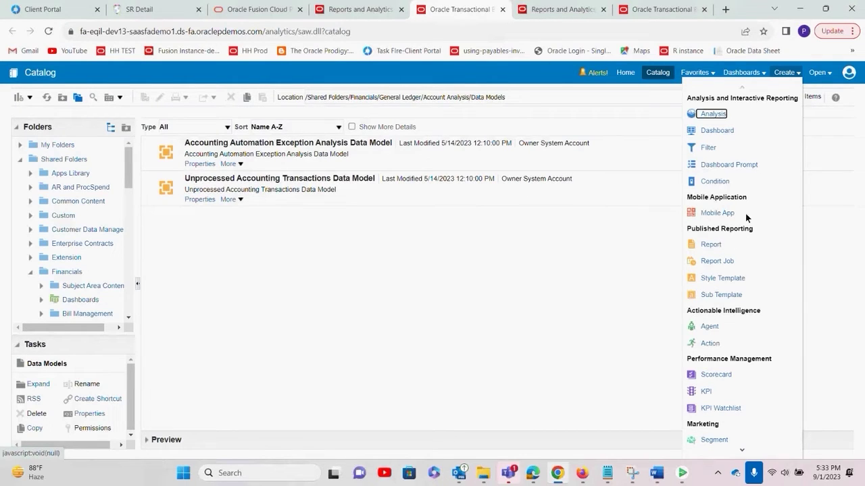
# Step: Start a new analysis from Create > Analysis, then switch to the Word training document
pyautogui.click(718, 115)
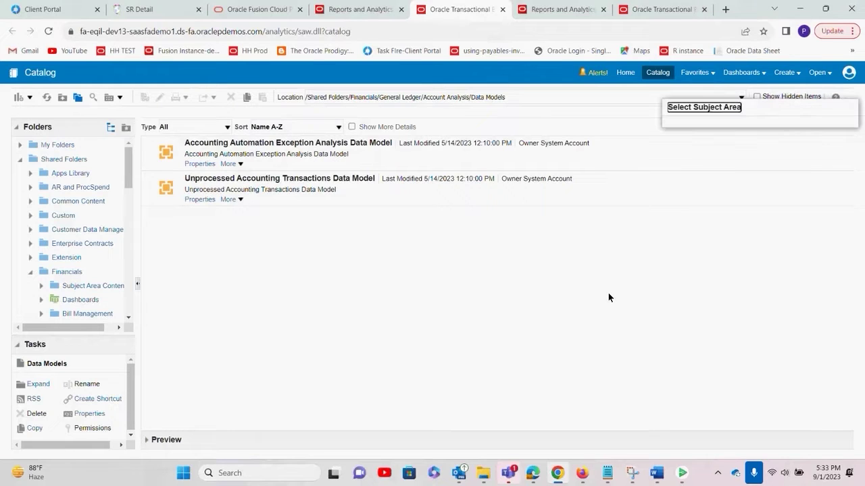
pyautogui.click(711, 157)
pyautogui.click(785, 73)
pyautogui.click(720, 110)
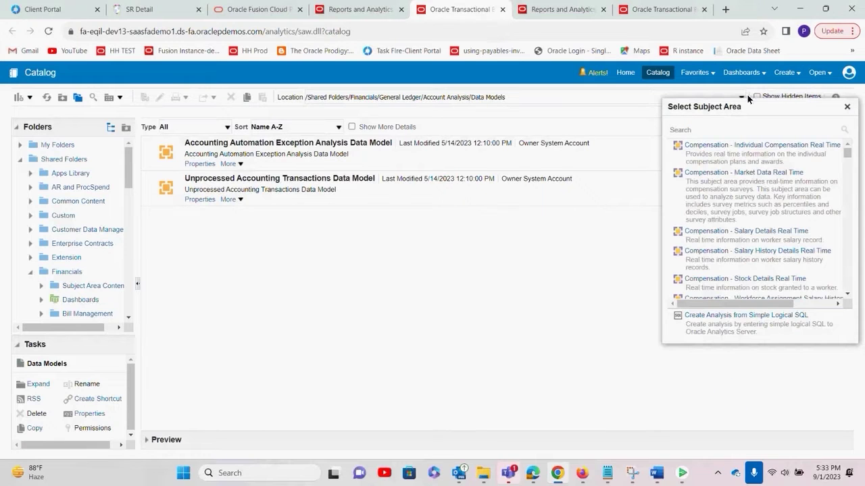
pyautogui.click(785, 73)
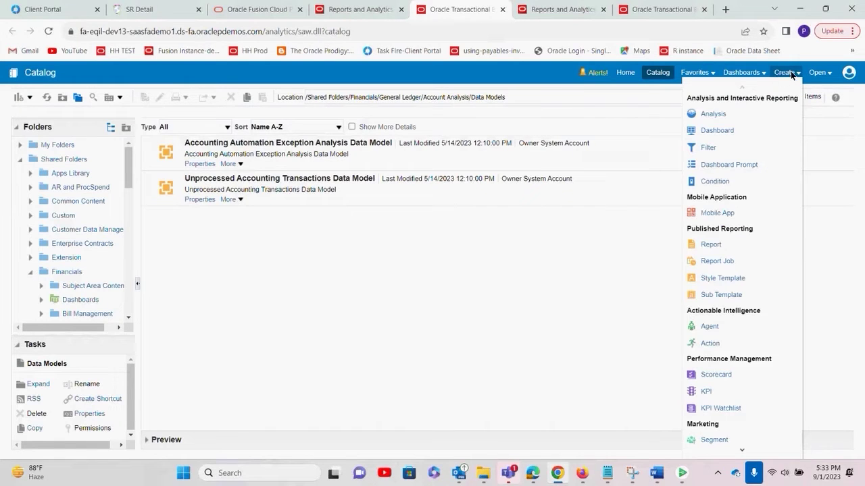
pyautogui.click(711, 113)
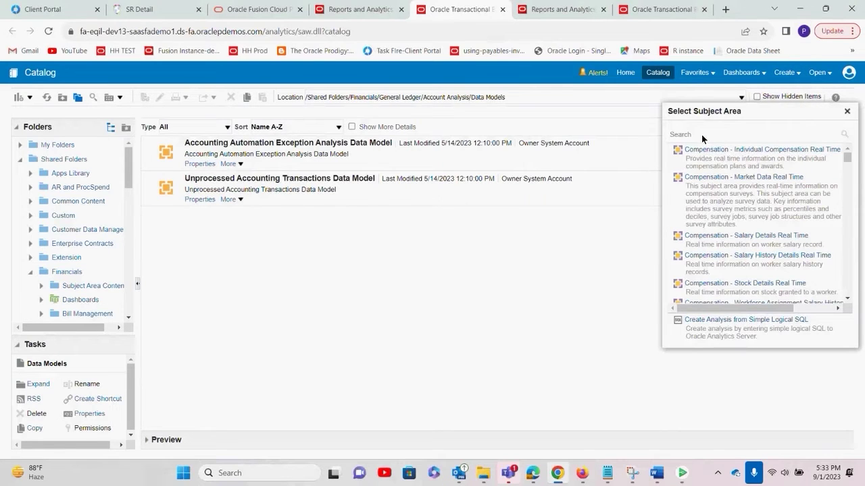
pyautogui.hotkey('alt', 'Tab')
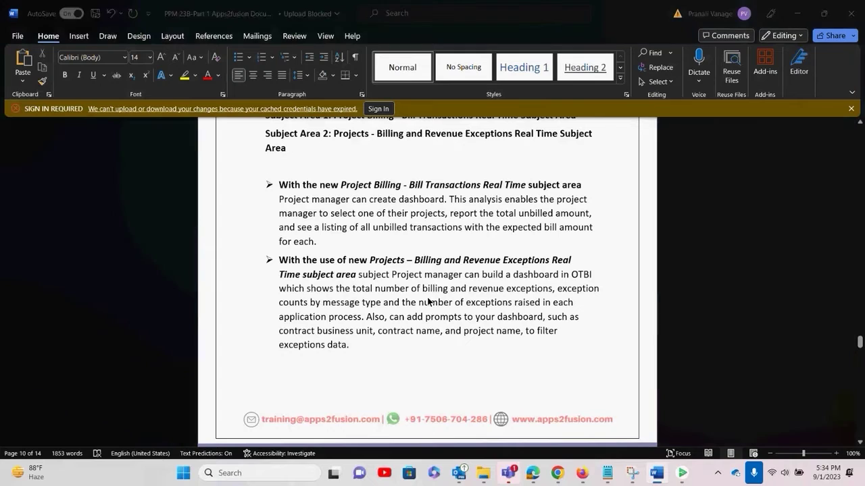
# Step: Back in OTBI, scroll the Select Subject Area list to Projects - Billing and Revenue Exceptions Real Time
pyautogui.hotkey('alt', 'Tab')
pyautogui.scroll(-15, 711, 265)
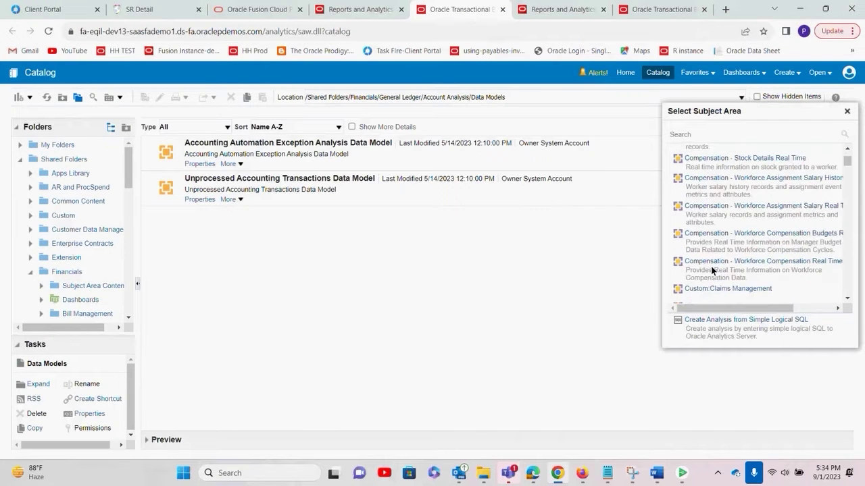
pyautogui.scroll(-15, 711, 265)
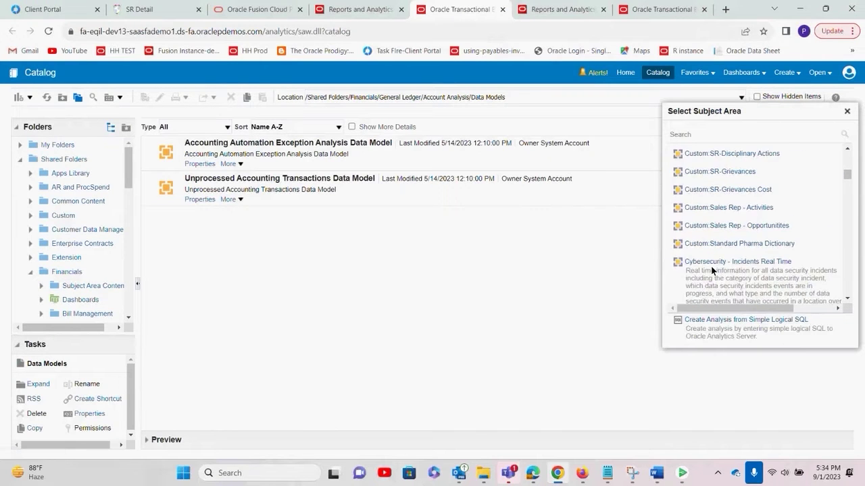
pyautogui.scroll(-5, 710, 266)
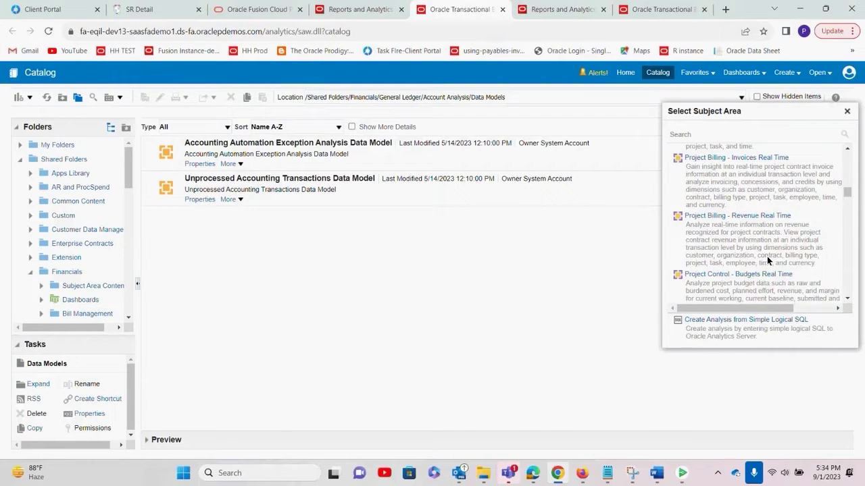
pyautogui.scroll(-2, 781, 261)
pyautogui.scroll(-5, 781, 267)
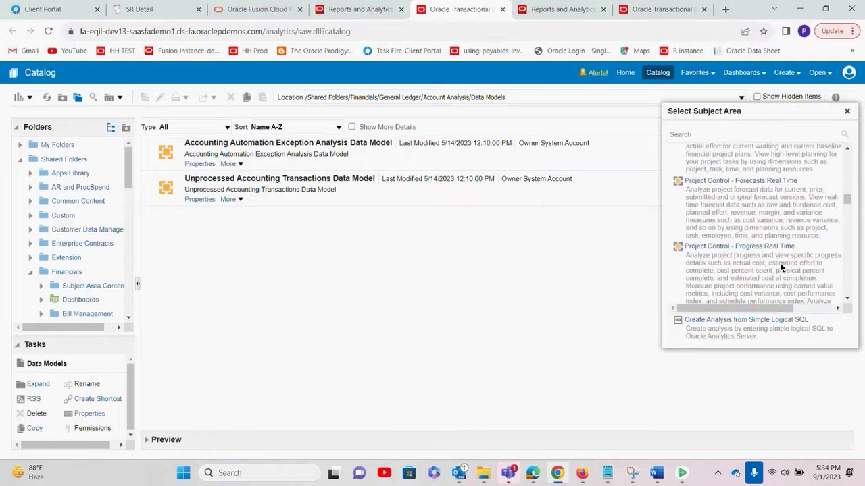
pyautogui.scroll(-5, 780, 266)
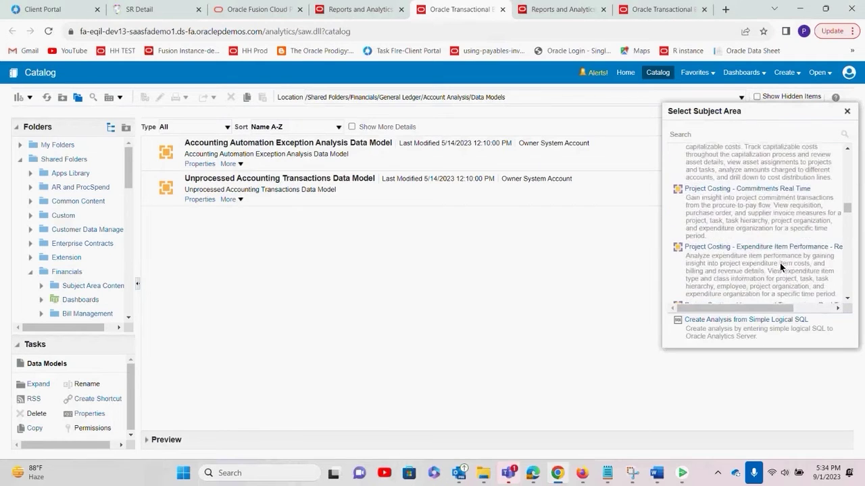
pyautogui.scroll(-4, 779, 267)
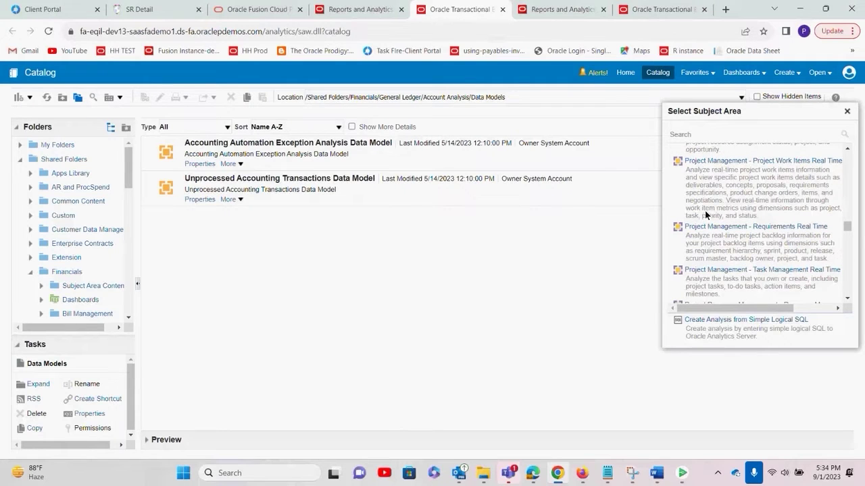
pyautogui.scroll(-3, 705, 212)
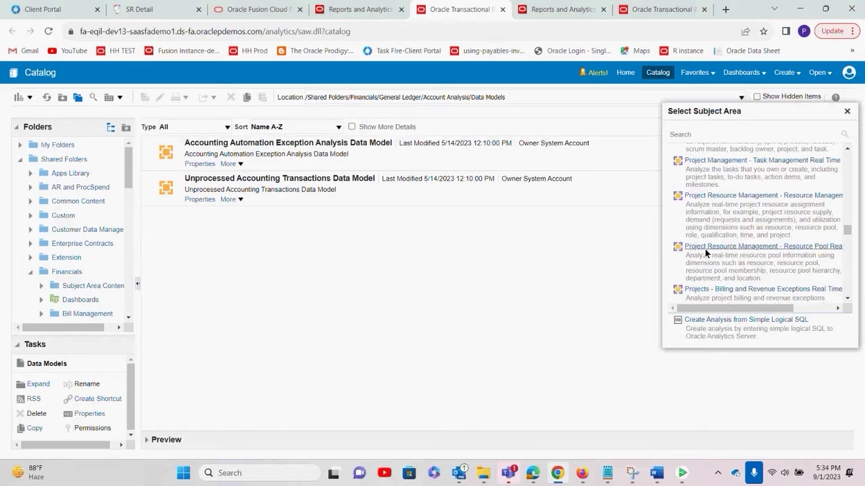
pyautogui.scroll(-1, 708, 265)
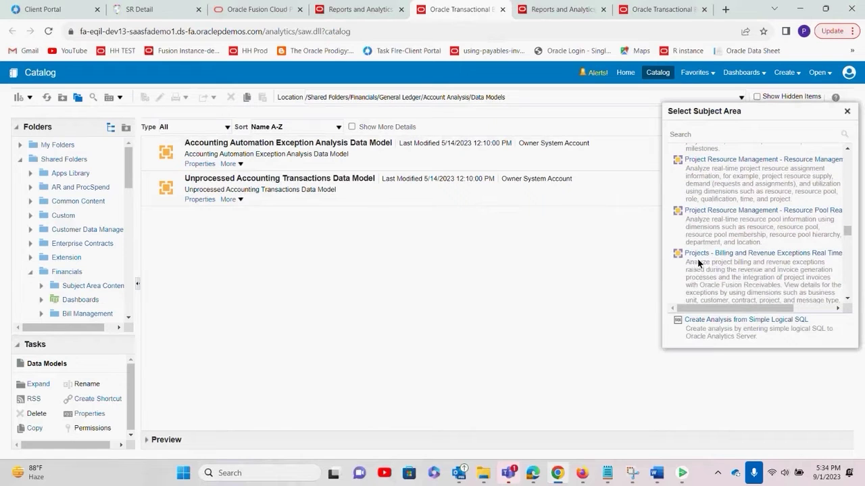
# Step: Base the analysis on Projects - Billing and Revenue Exceptions Real Time and expand its Project folder
pyautogui.click(773, 254)
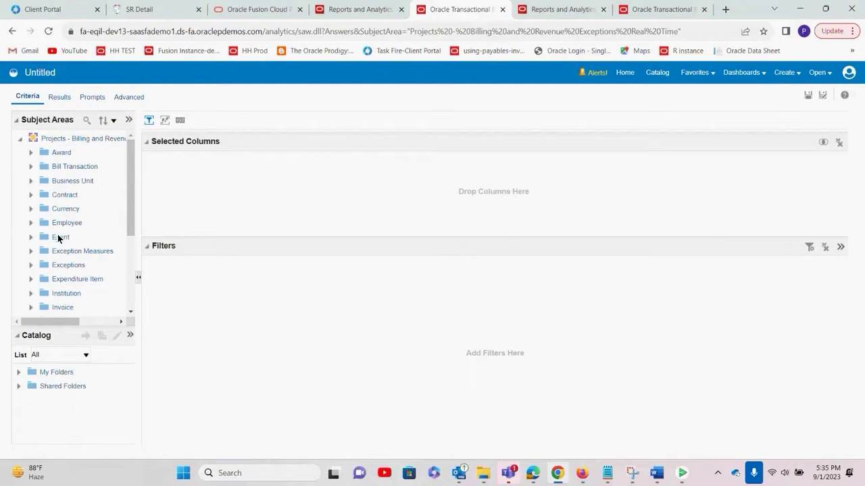
pyautogui.scroll(-2, 61, 231)
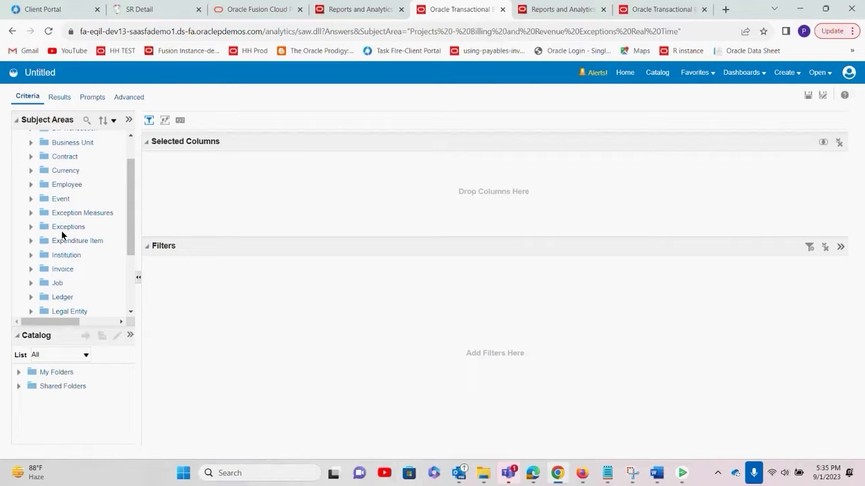
pyautogui.scroll(-5, 62, 234)
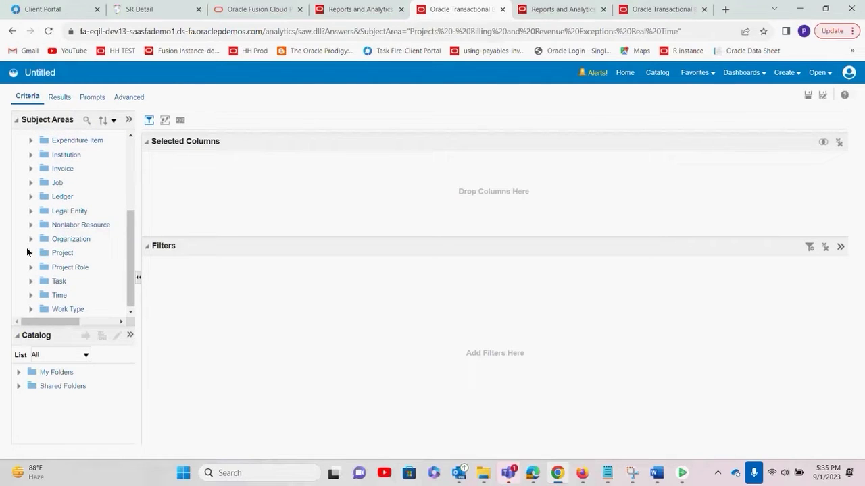
pyautogui.click(31, 252)
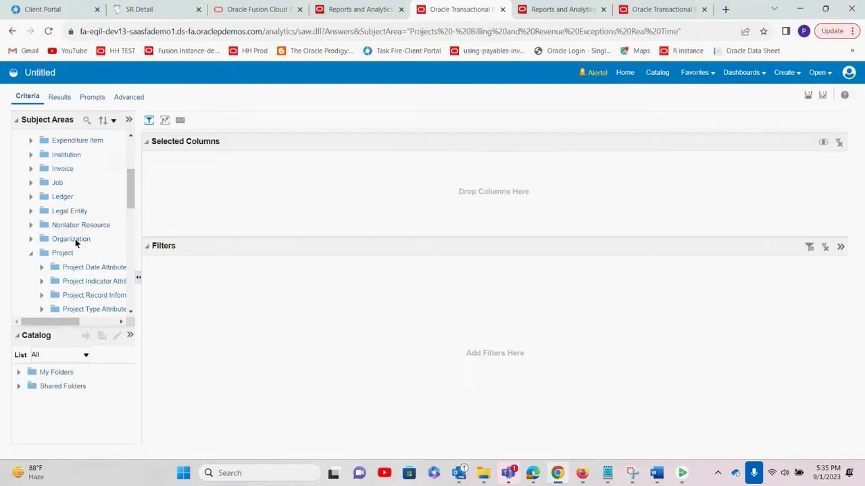
# Step: Add Project Name as the first column under Selected Columns
pyautogui.scroll(-3, 77, 238)
pyautogui.scroll(-1, 78, 243)
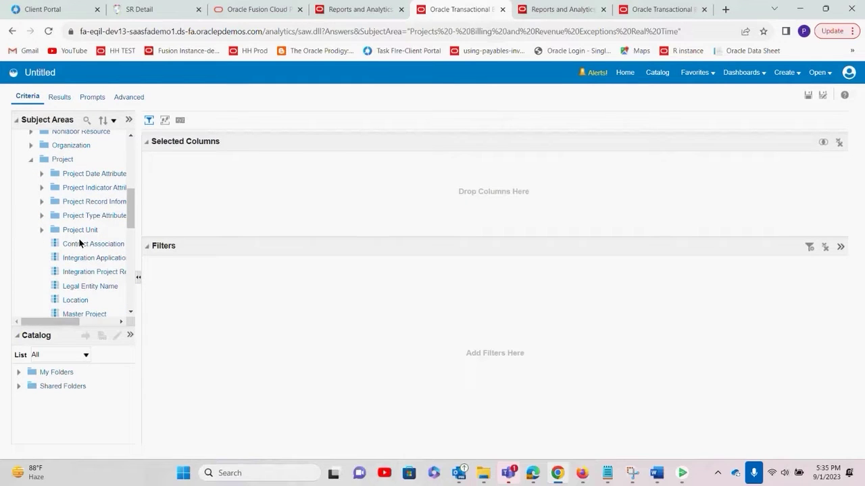
pyautogui.scroll(-4, 78, 241)
pyautogui.scroll(-2, 78, 238)
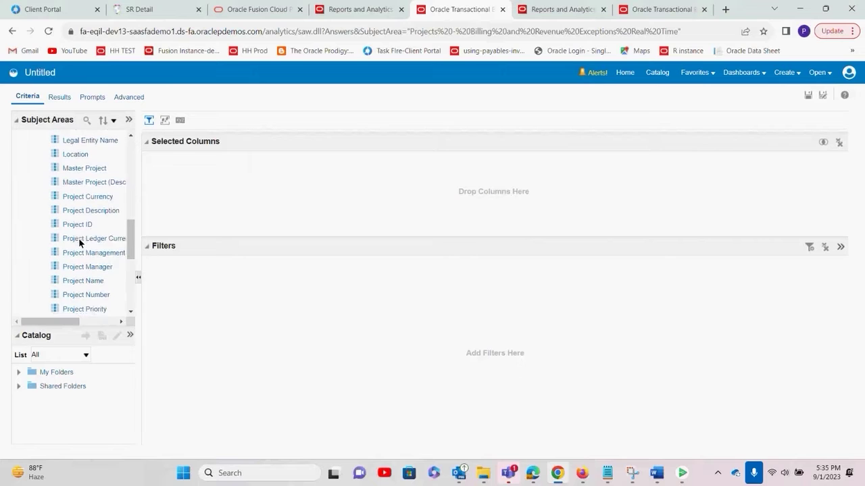
pyautogui.moveTo(79, 248); pyautogui.dragTo(213, 205)
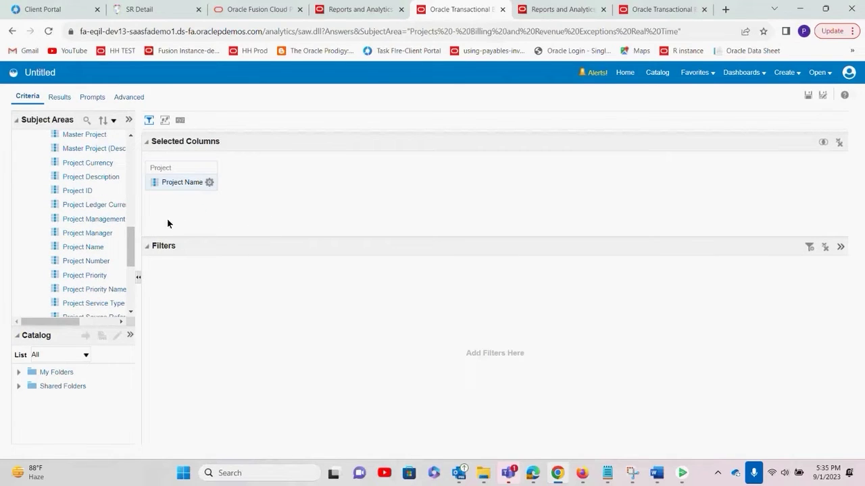